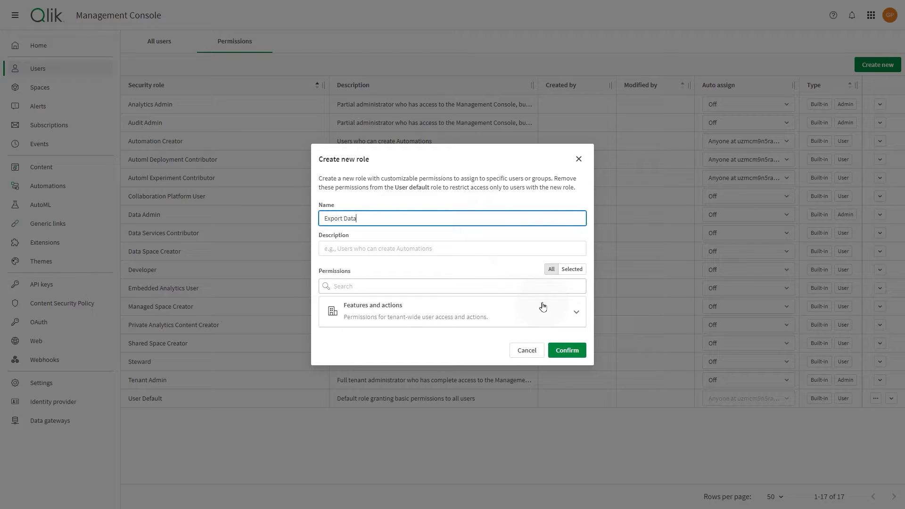
- Set In-app content download to Allowed for the new Export Data role
click(575, 316)
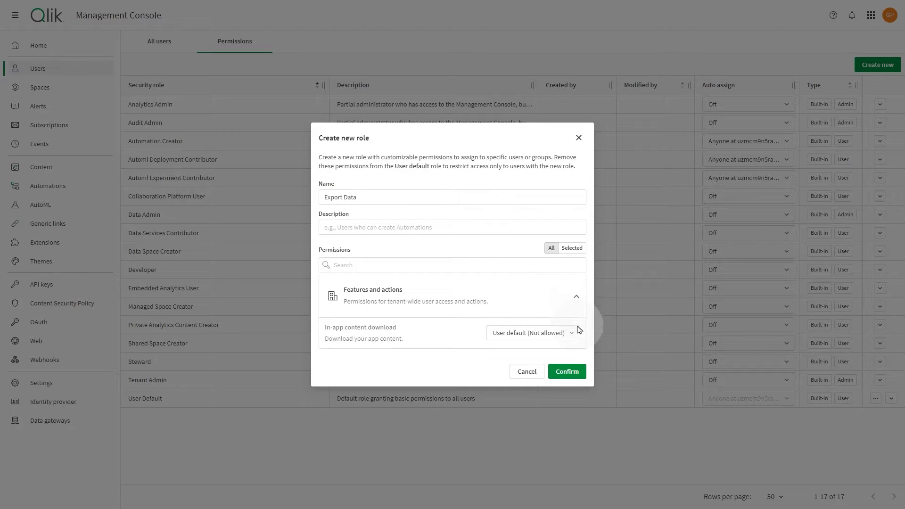
click(513, 335)
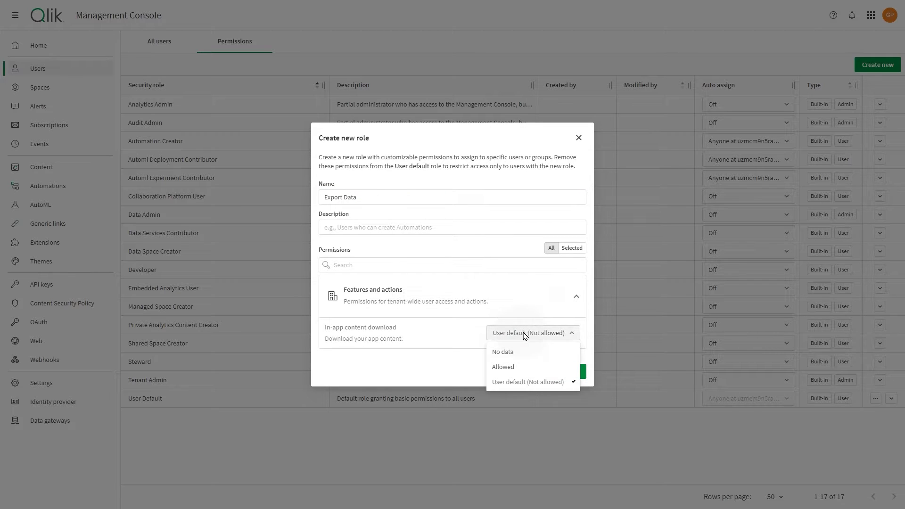
click(510, 368)
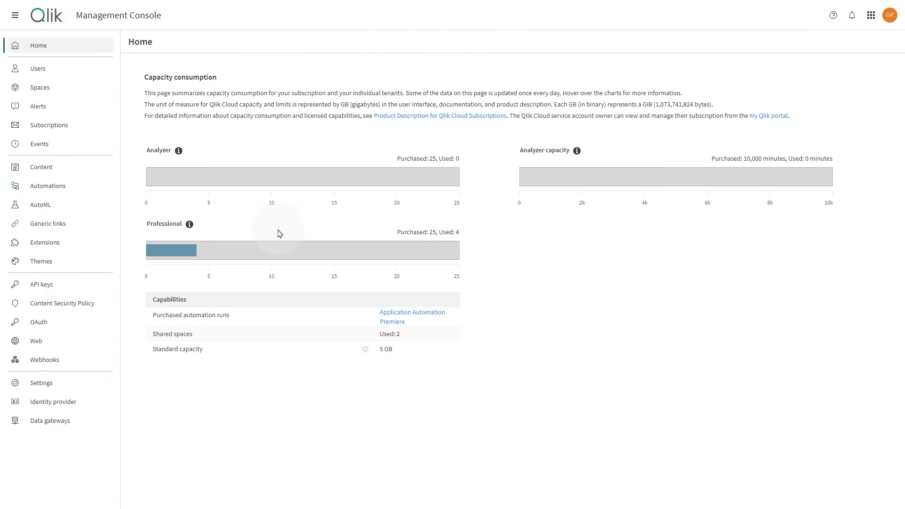
- Check that the User Default role does not allow in-app content download, leaving it unchanged
click(44, 72)
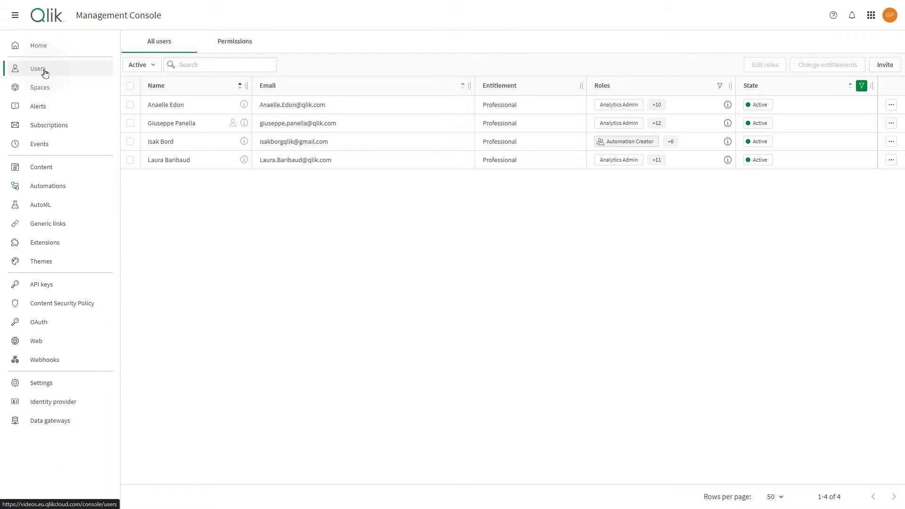
click(233, 42)
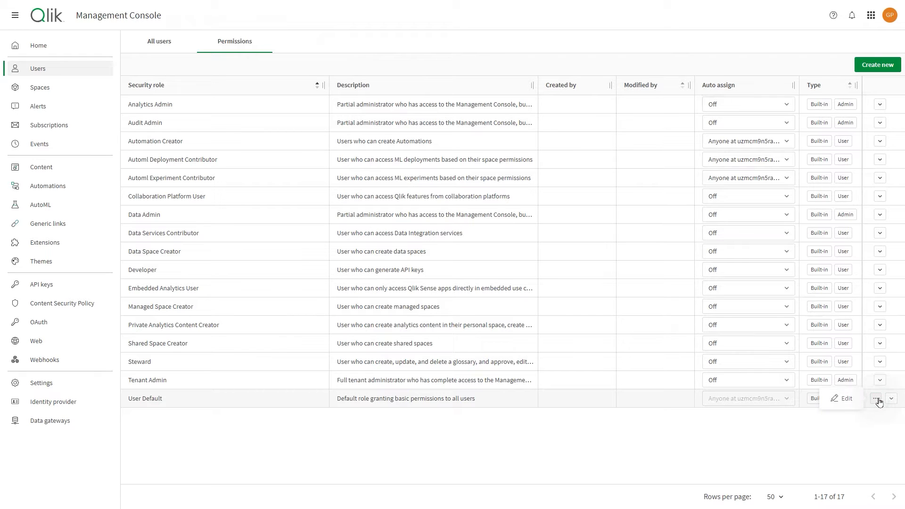
click(846, 398)
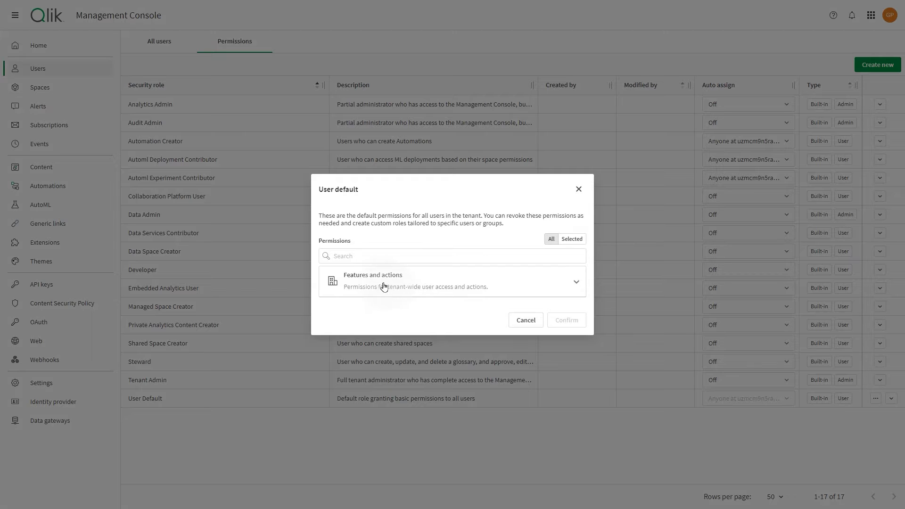
click(578, 281)
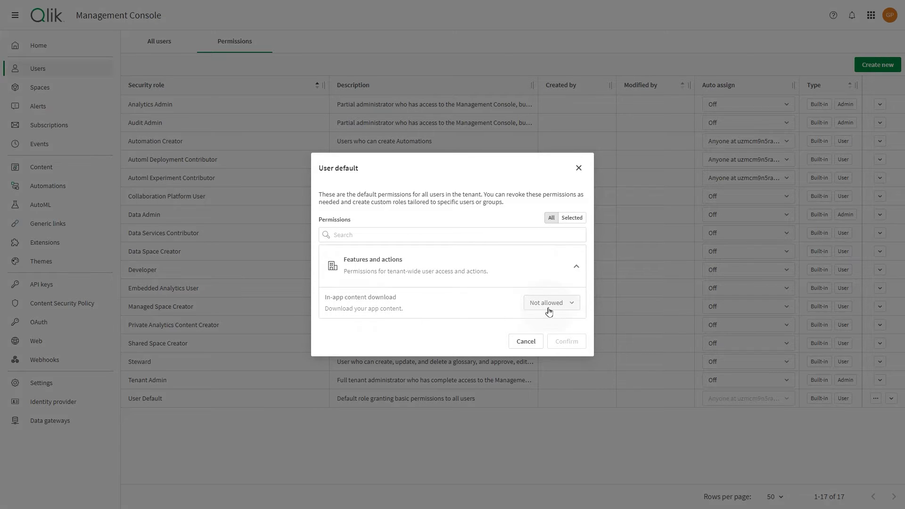
click(530, 342)
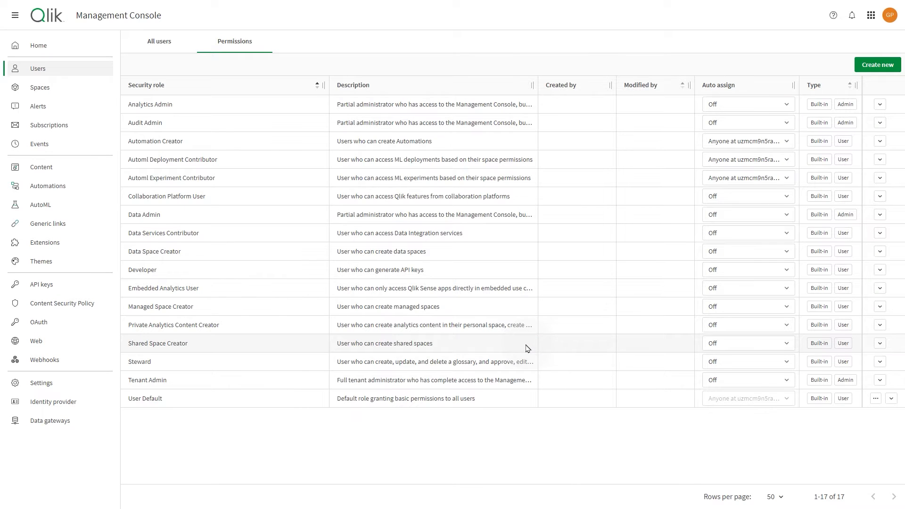
- Create a role named 'Export Data' with In-app content download set to Allowed
click(875, 66)
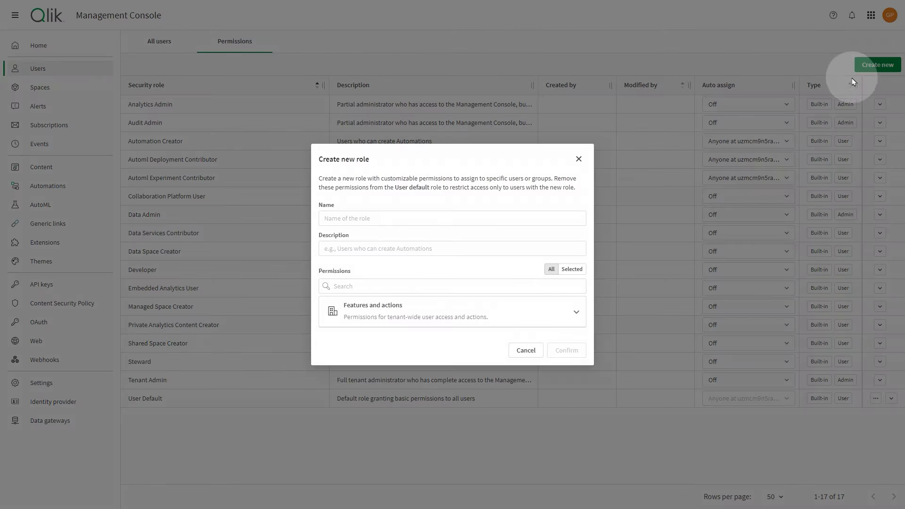
click(471, 219)
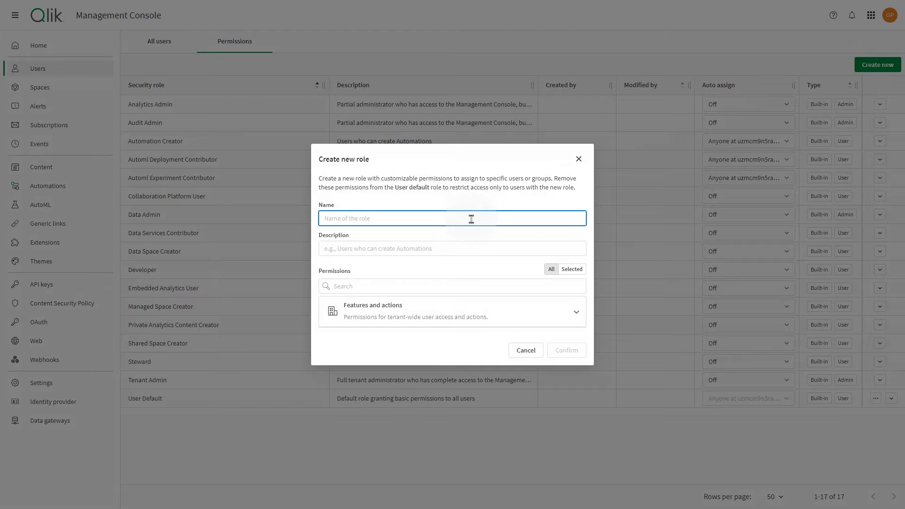
text(Export Data)
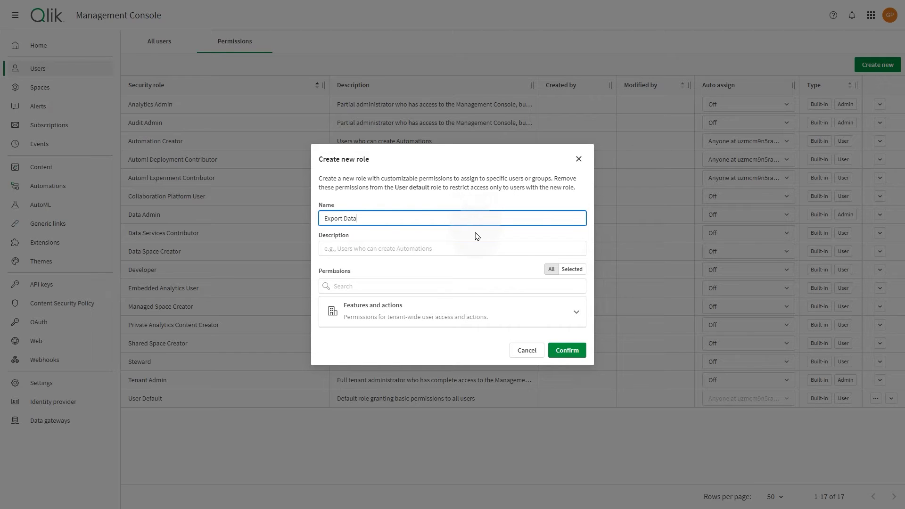
click(576, 313)
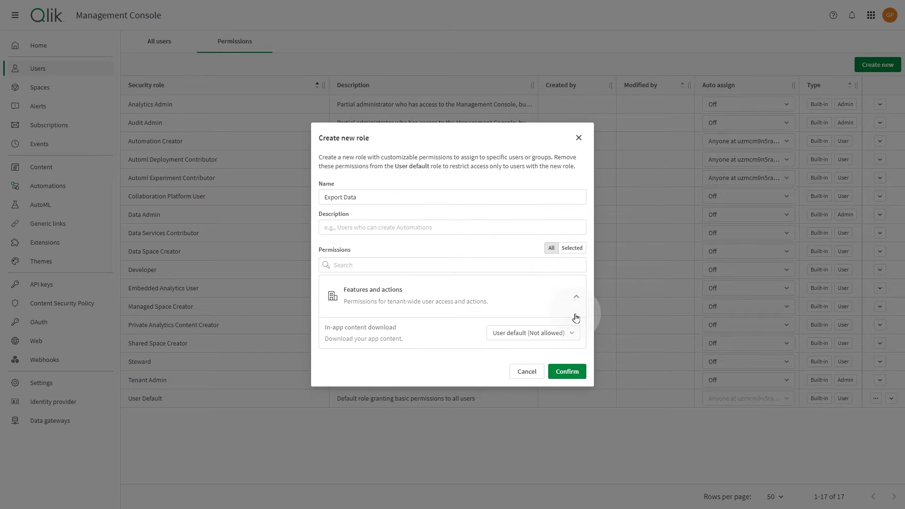
click(509, 338)
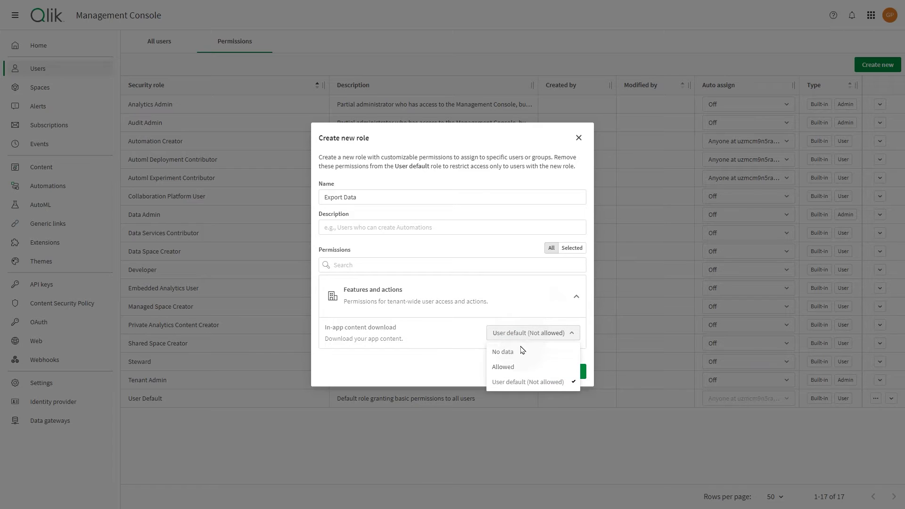
click(508, 373)
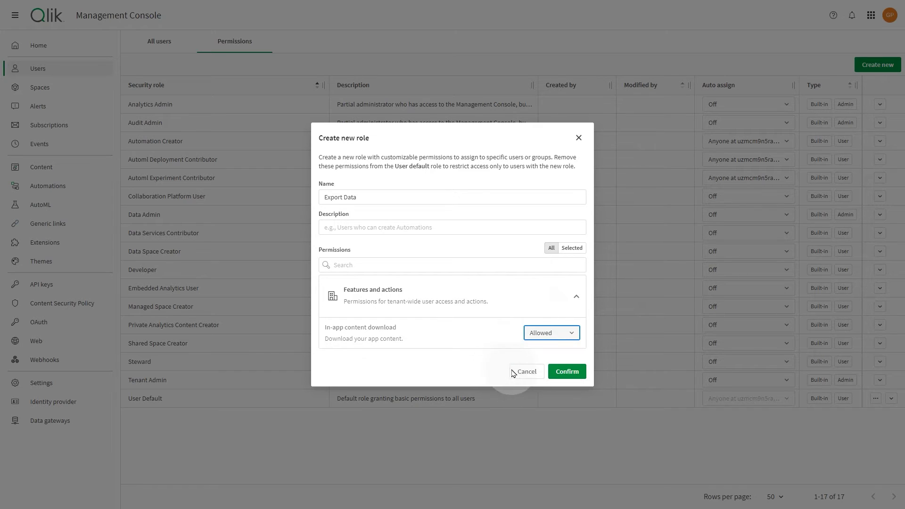
click(572, 376)
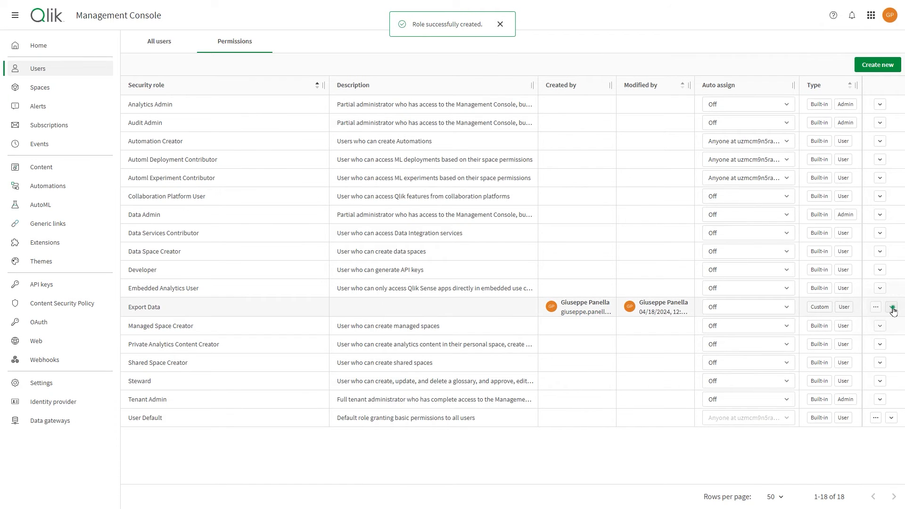
click(893, 308)
click(518, 447)
click(328, 157)
click(328, 156)
text(a)
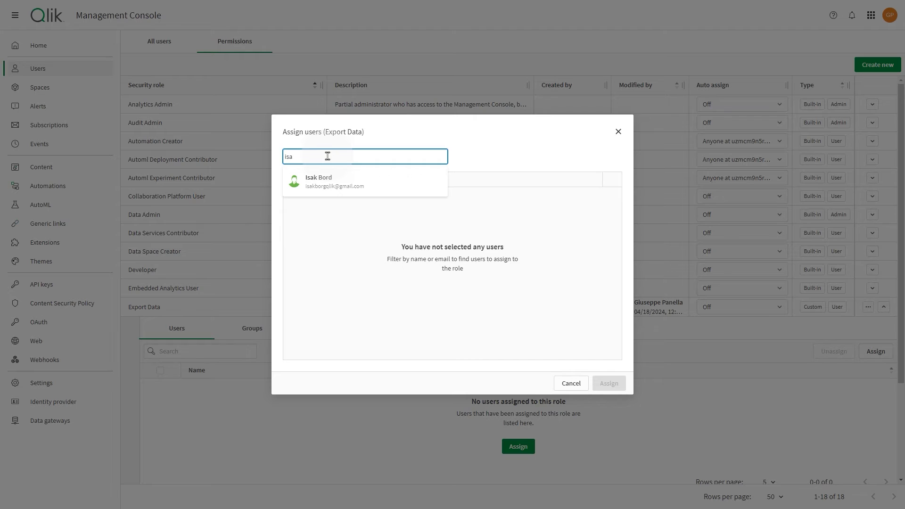
click(321, 182)
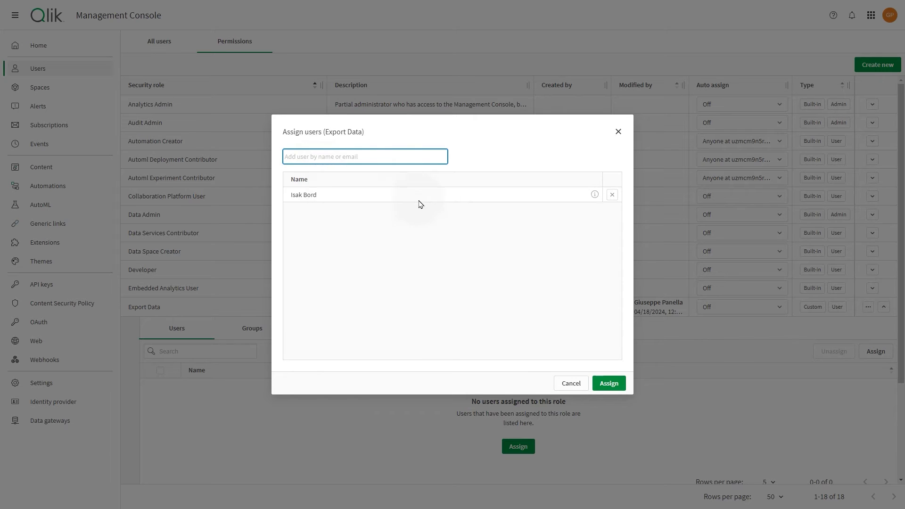
click(607, 383)
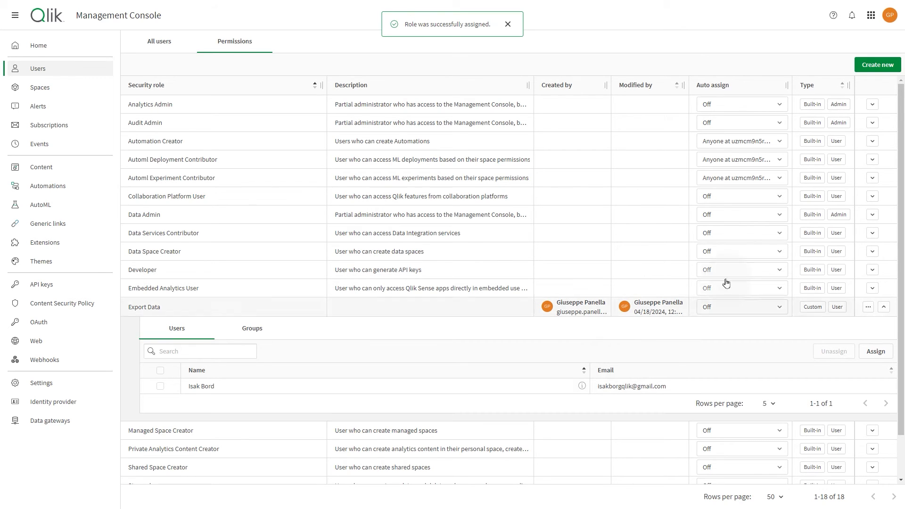
click(871, 15)
- Open the Dashboard sheet of the Beginner's tutorial app in Analytics Services
click(719, 80)
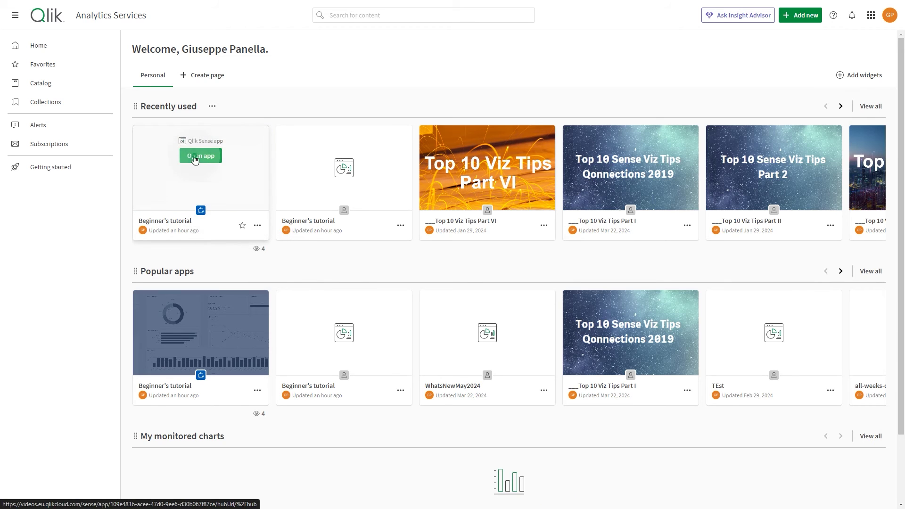
click(234, 188)
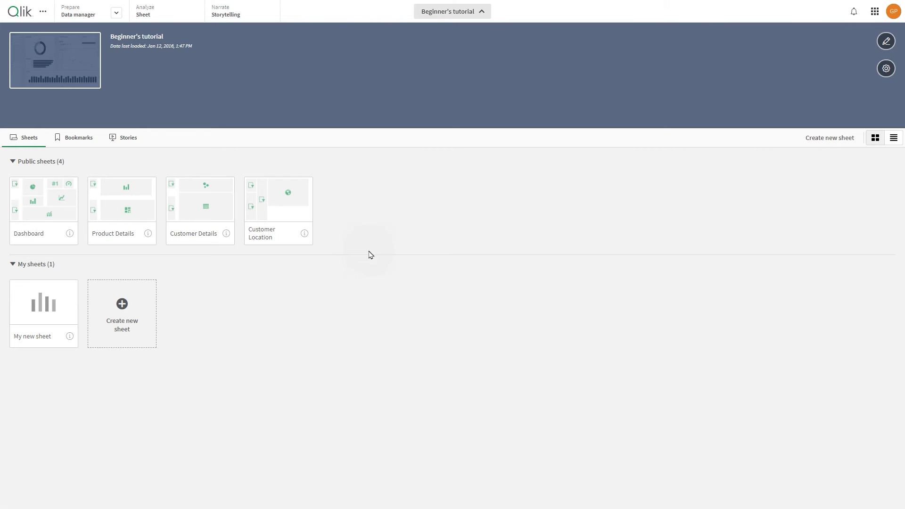
click(57, 206)
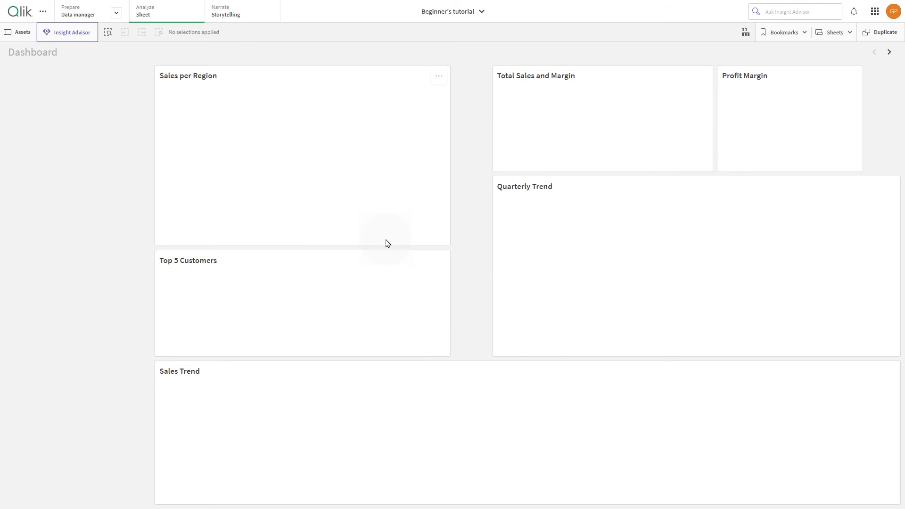
- Open the download dialog for the Sales per Region chart, offering xlsx data
right_click(365, 168)
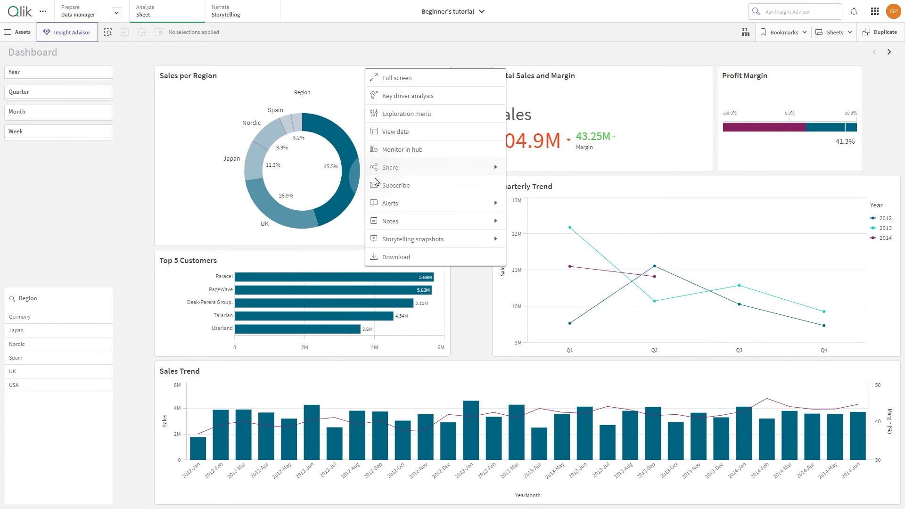
click(404, 258)
click(423, 150)
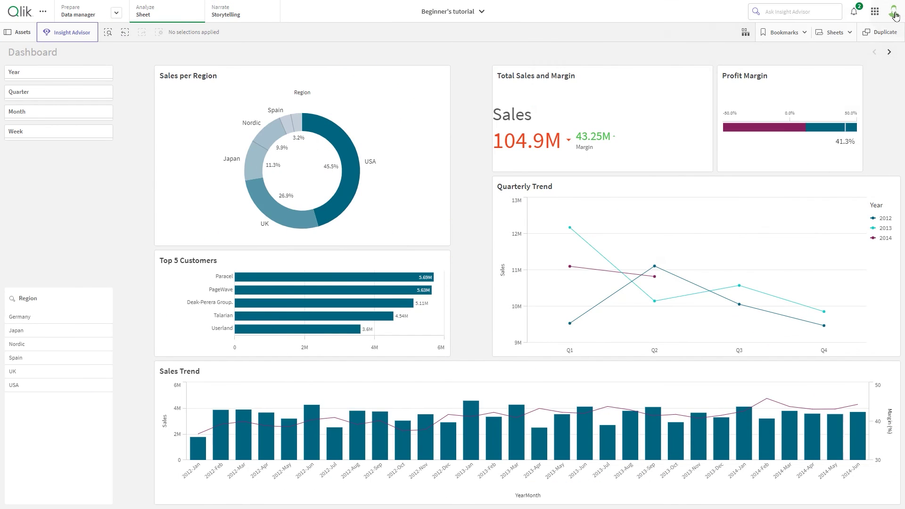
right_click(316, 158)
click(341, 244)
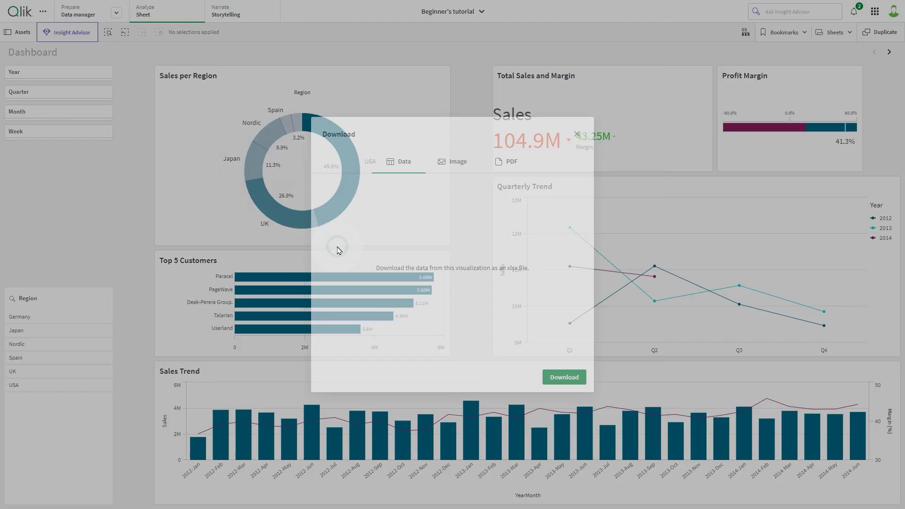